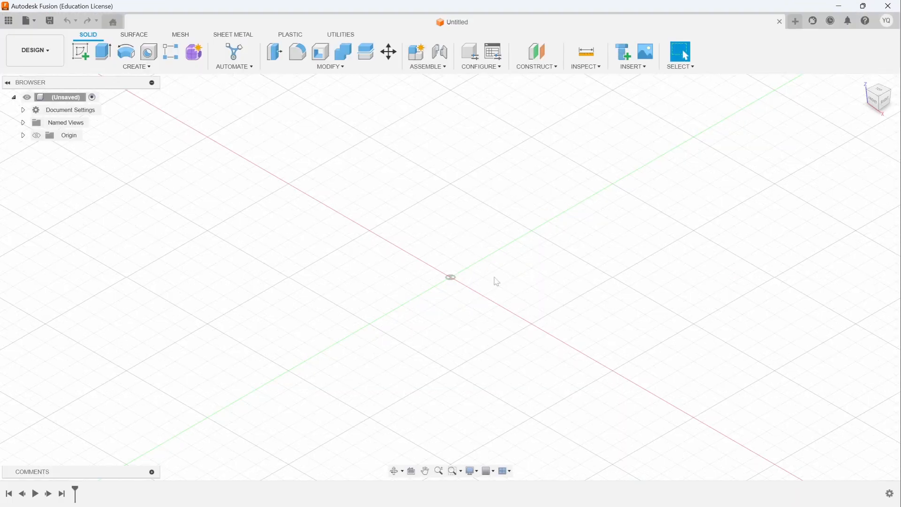
- Save the new design as "cylinder tutorial" in Admin Project
left_click(28, 21)
left_click(52, 132)
key("BackSpace")
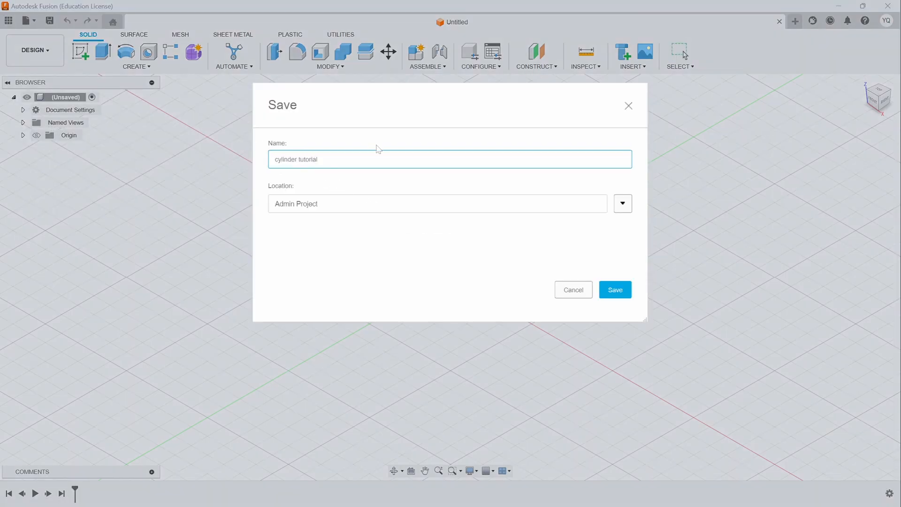
type("cylinder tutorial")
left_click(608, 293)
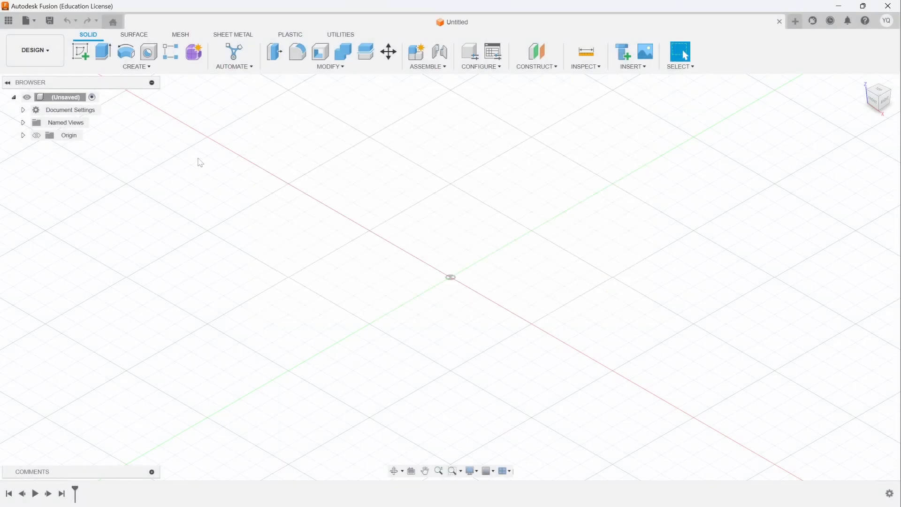
- Start a sketch on the horizontal ground plane and draw a 10 mm diameter circle centred on the origin
left_click(47, 53)
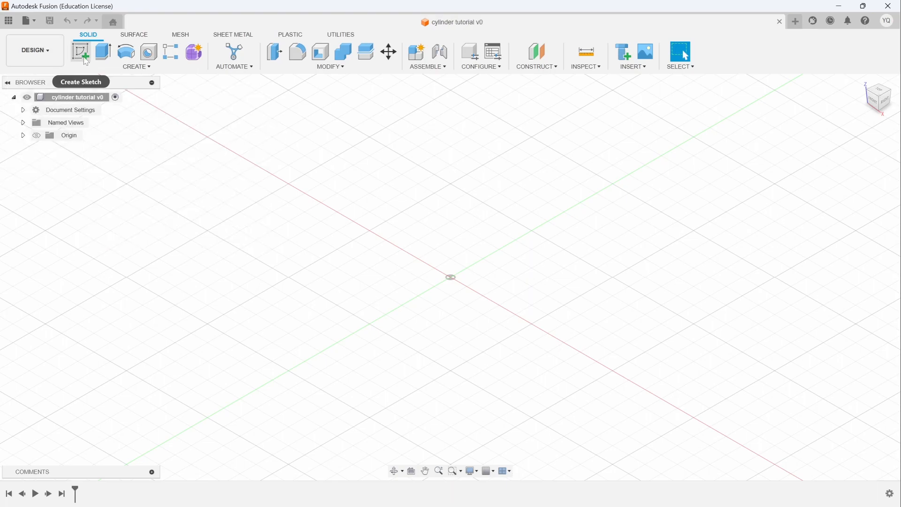
left_click(86, 62)
left_click(500, 285)
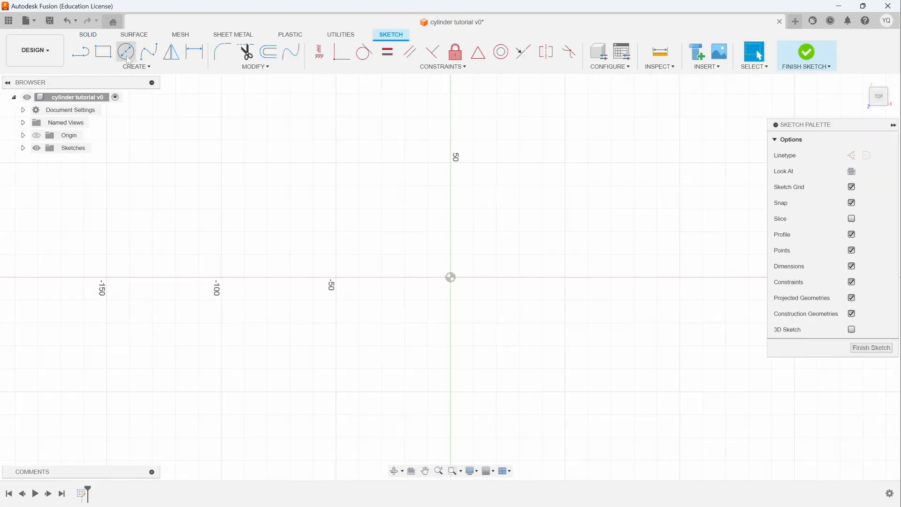
left_click(126, 52)
left_click(451, 277)
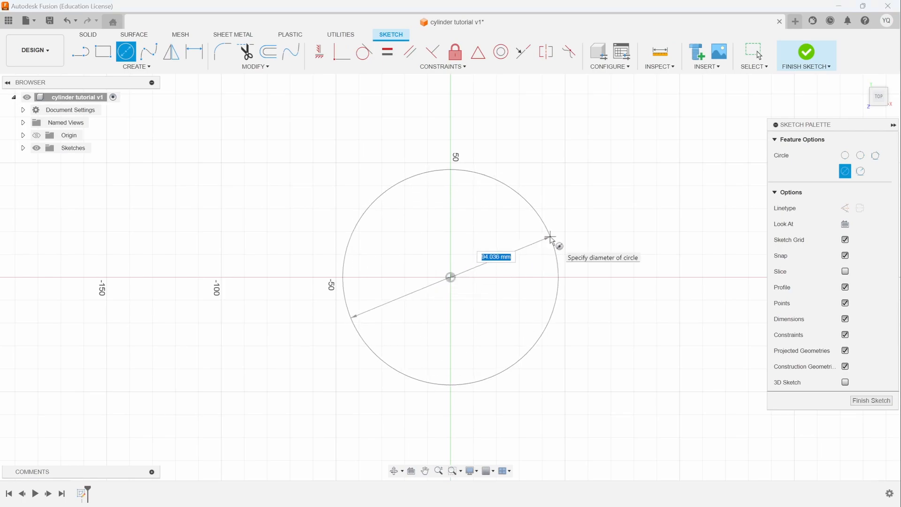
type("10")
key("Return")
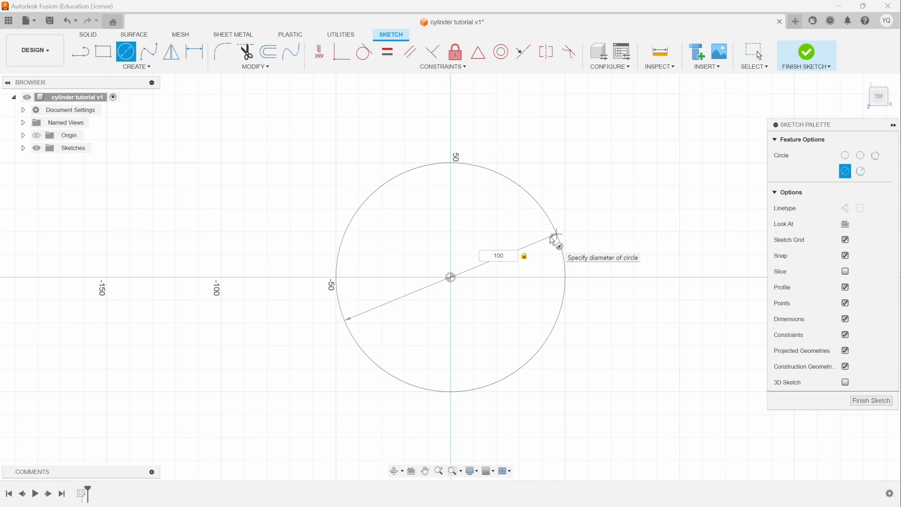
type("0")
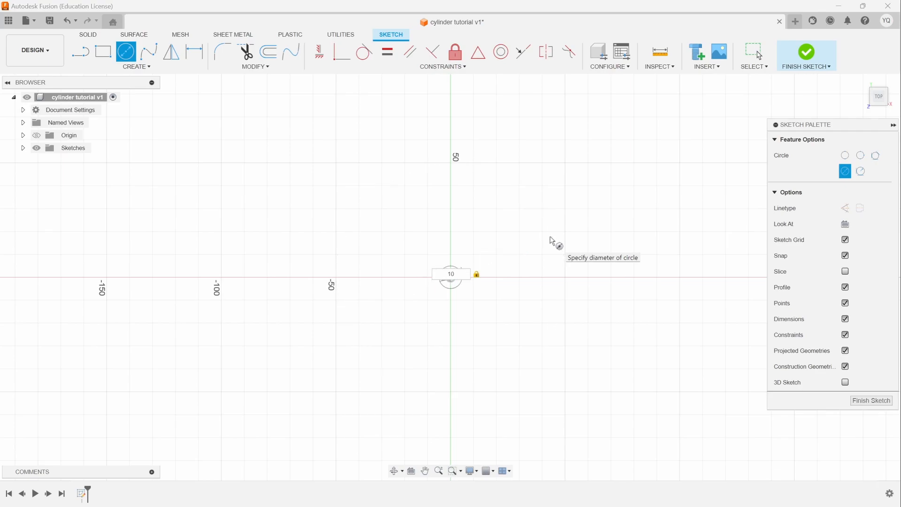
key("Return")
key("Escape")
- Set the circle's diameter to 25 mm and finish the sketch
scroll(463, 295, "up", 3)
scroll(463, 295, "up", 4)
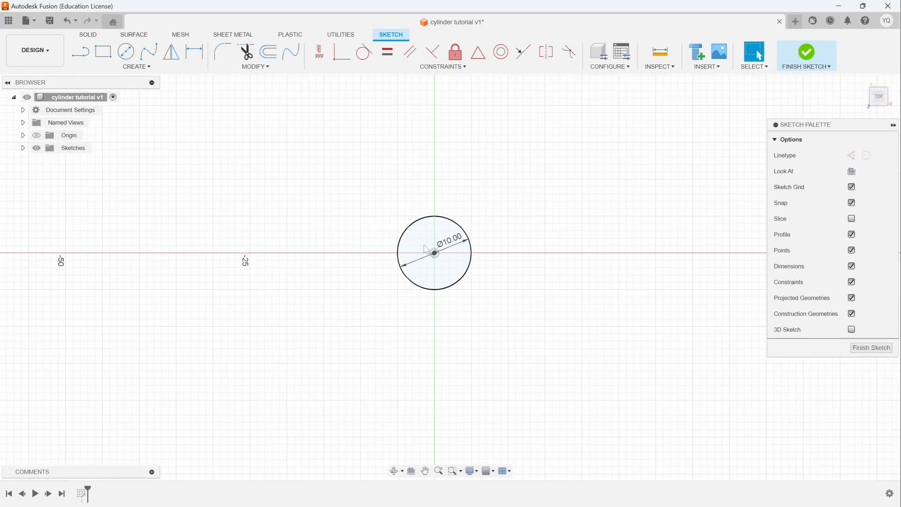
double_click(456, 244)
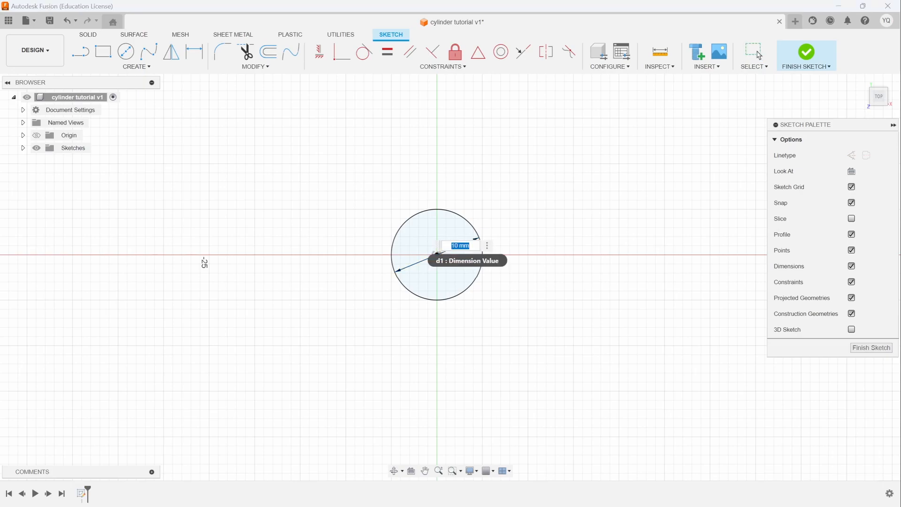
type("25")
key("Return")
scroll(536, 266, "down", 3)
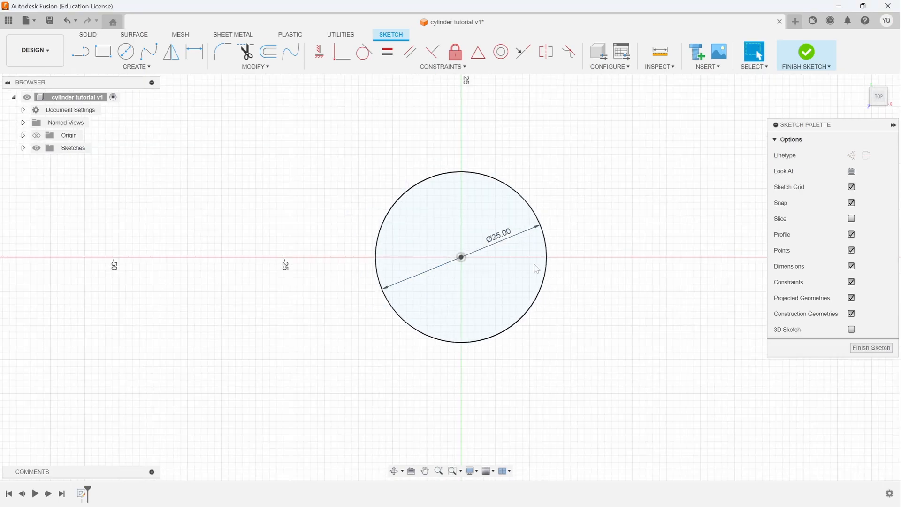
left_click(806, 52)
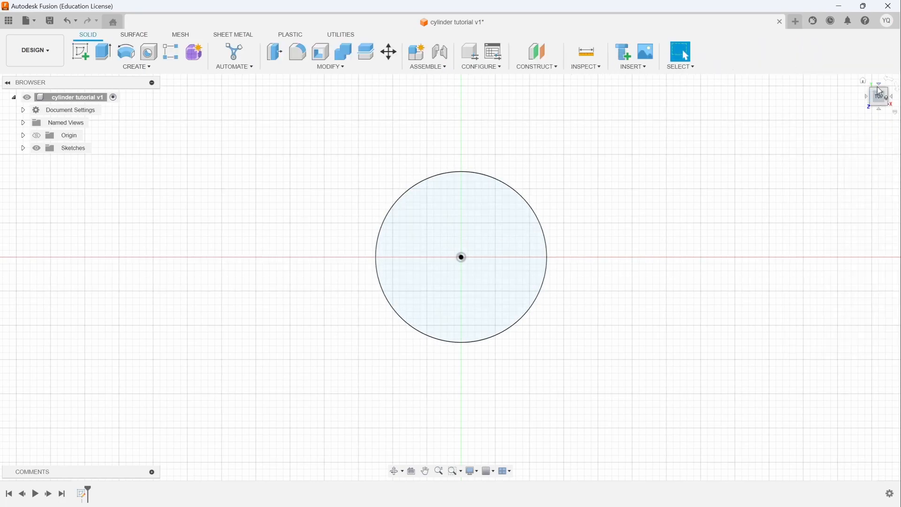
- Extrude the circle profile 50 mm as a new body
left_click(865, 84)
key("e")
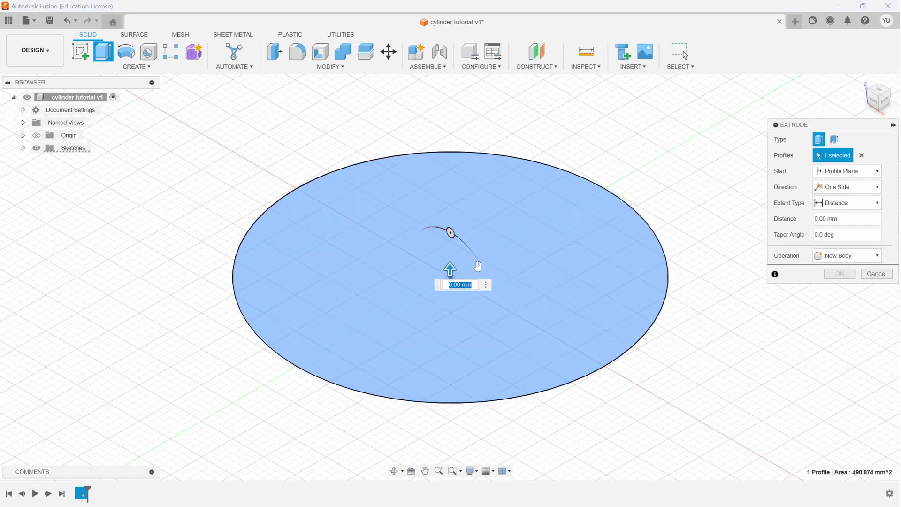
type("50")
key("Return")
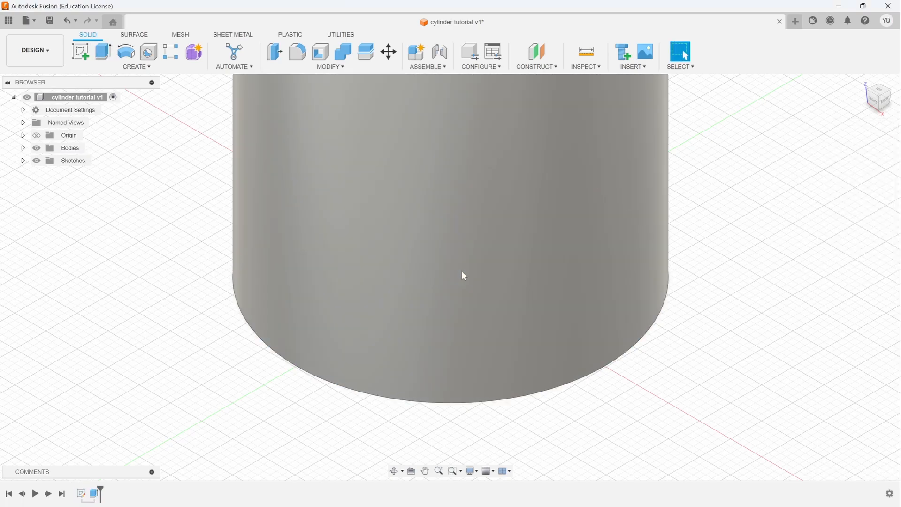
- Fillet the top and bottom circular edges of the cylinder
scroll(580, 303, "up", 1)
scroll(580, 304, "down", 5)
middle_click_drag(580, 303, 507, 318)
scroll(557, 329, "up", 1)
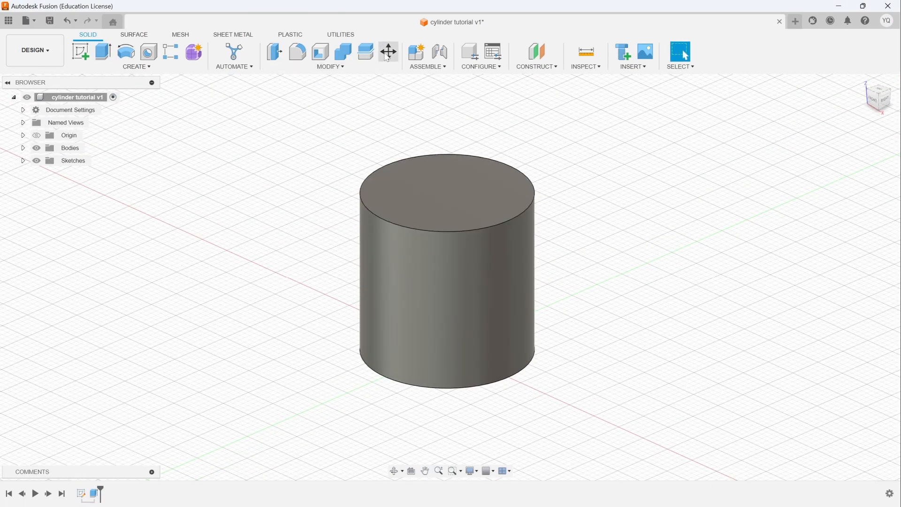
left_click(300, 53)
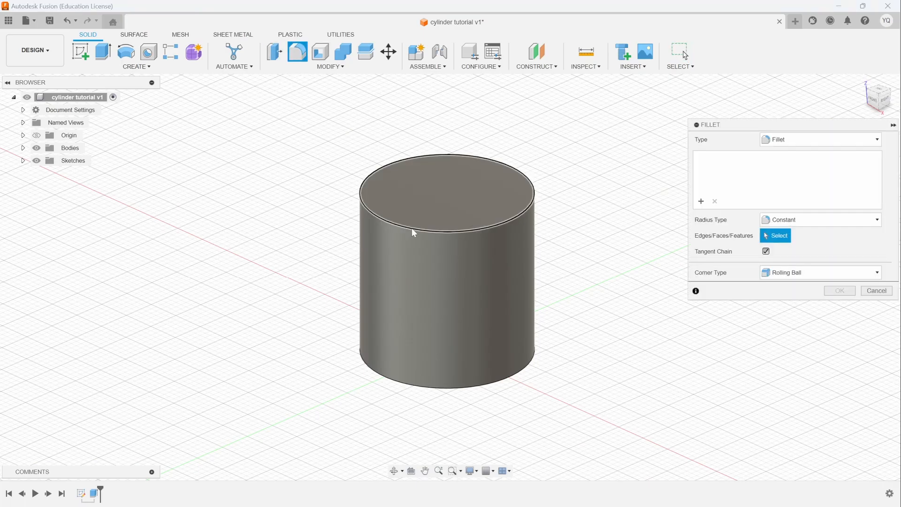
left_click(412, 227)
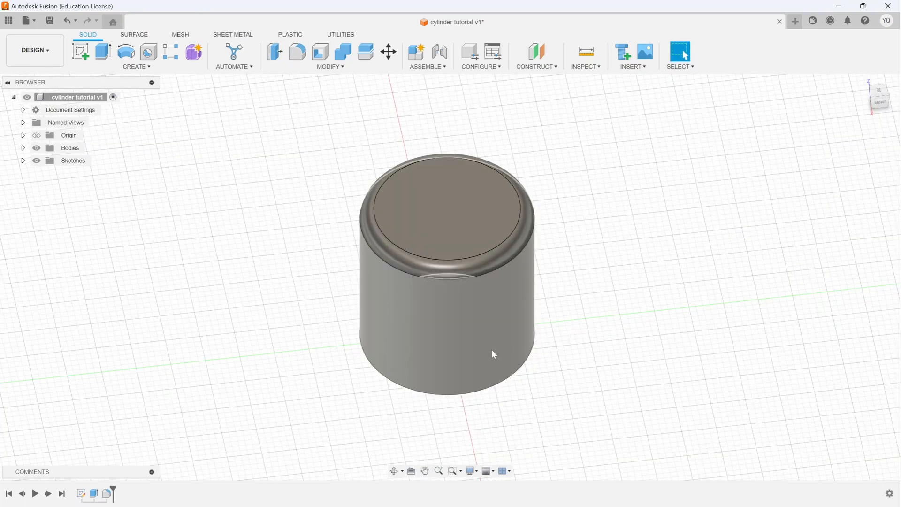
middle_click_drag(492, 354, 369, 202, "shift")
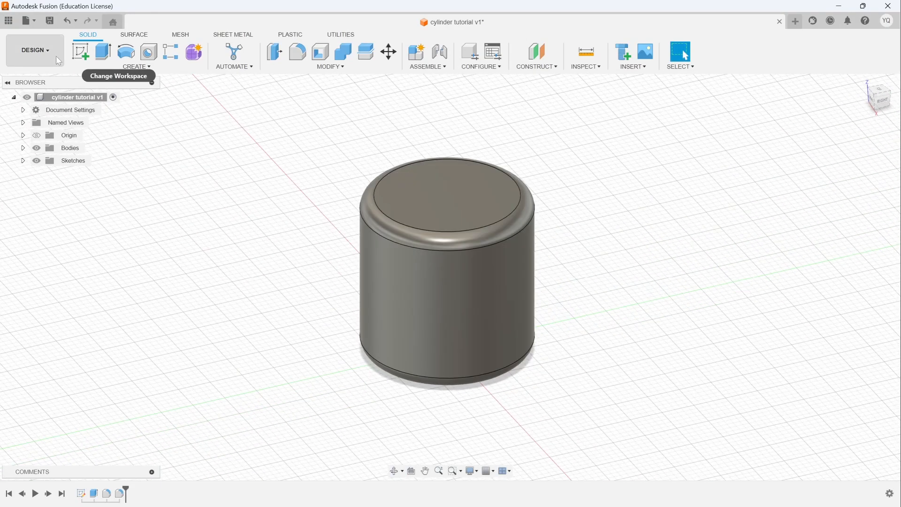
- Switch to the Manufacture workspace and create a new additive setup for the cylinder
left_click(56, 55)
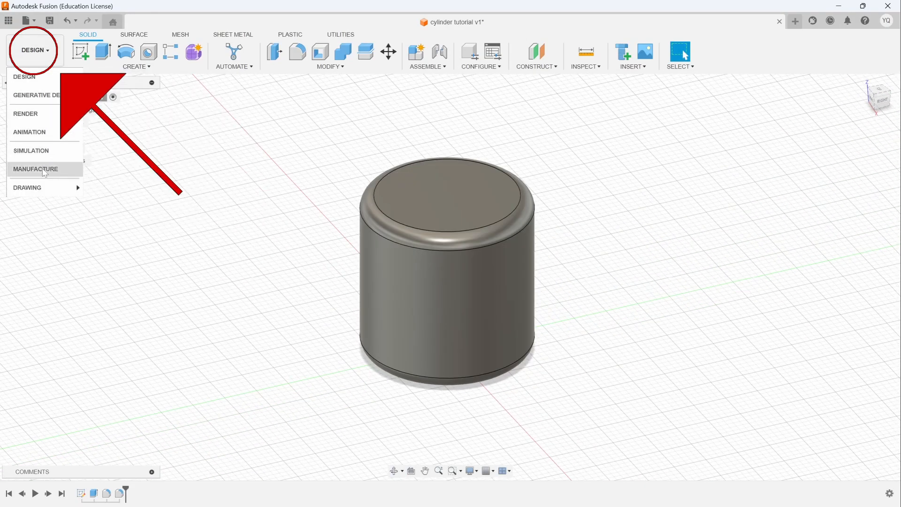
left_click(45, 177)
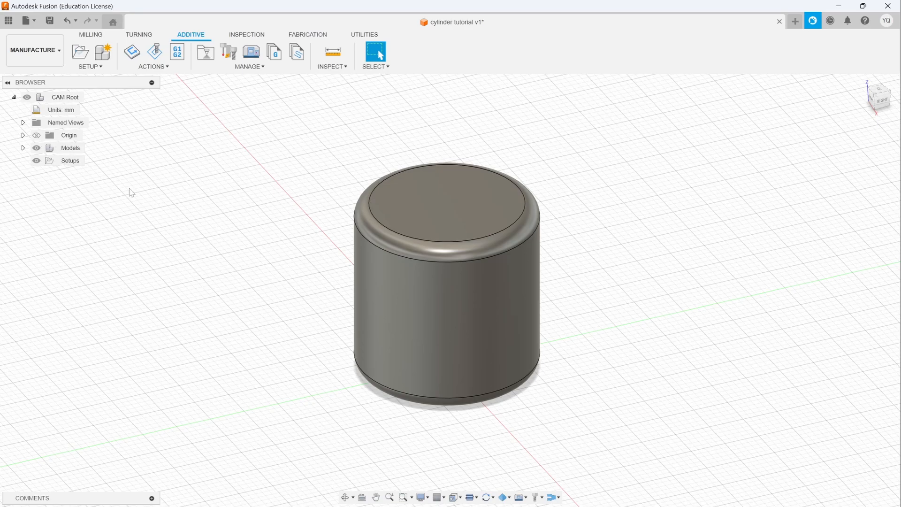
left_click(855, 83)
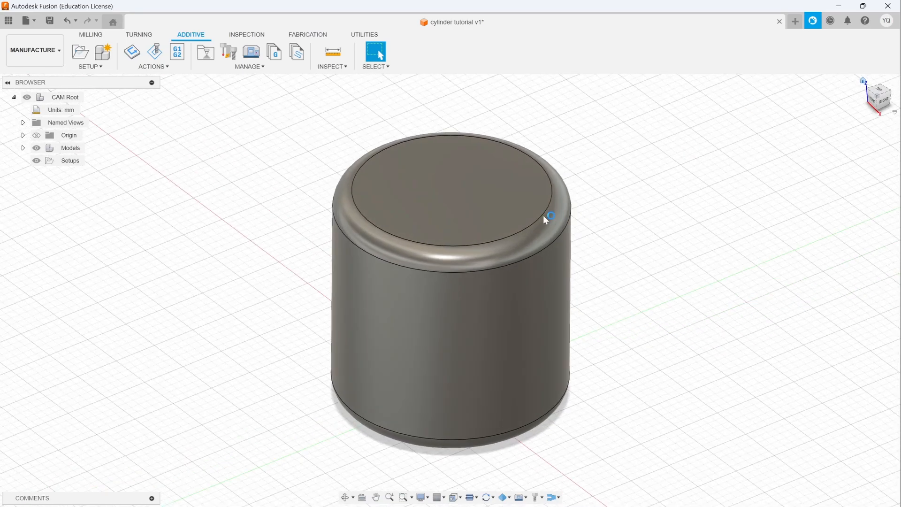
left_click(82, 54)
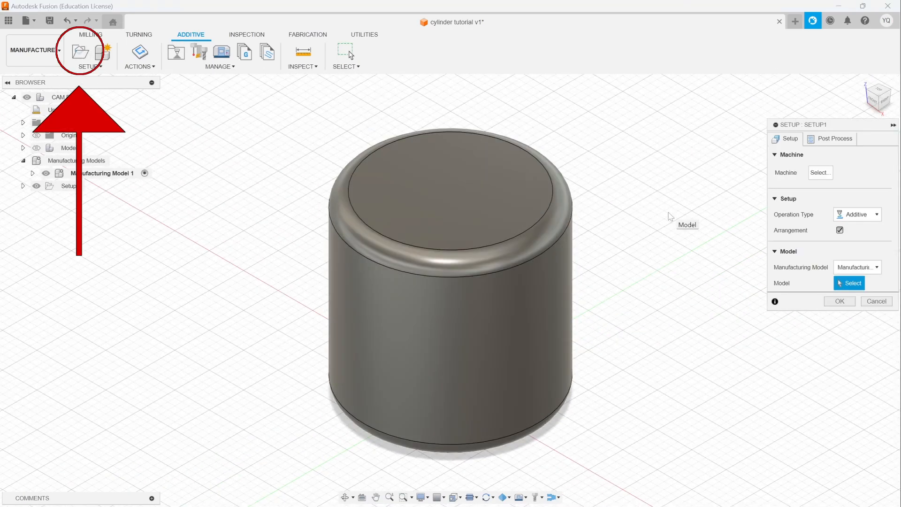
- Search the Fusion machine library for "creality" and "biqu", and assign the BIQU B1 as the setup's machine
left_click(829, 177)
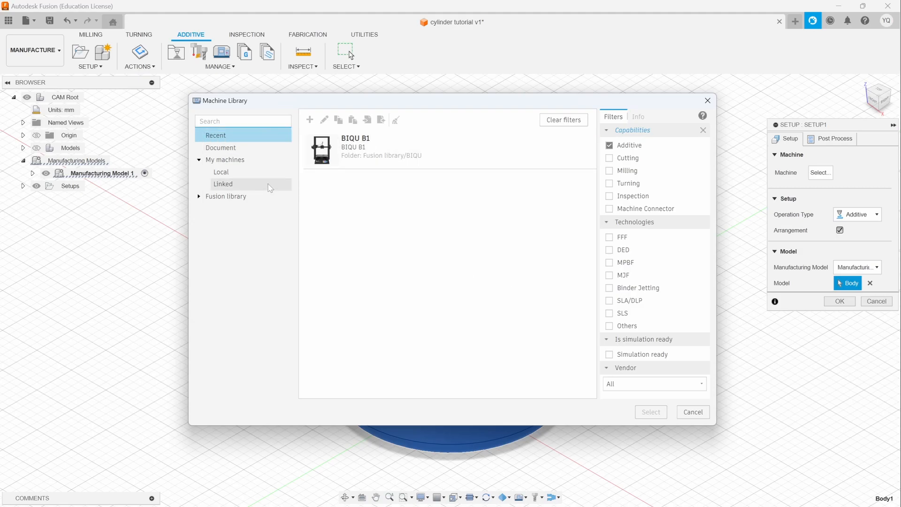
left_click(232, 184)
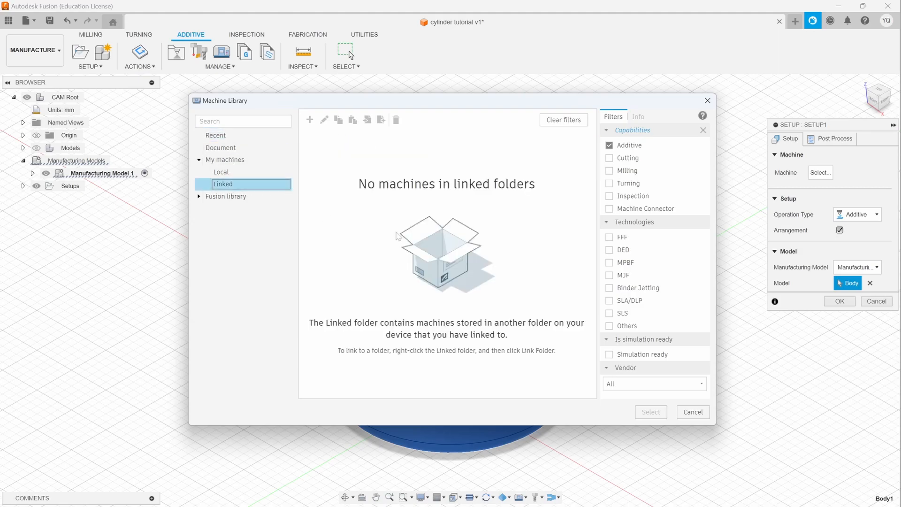
left_click(221, 148)
left_click(230, 196)
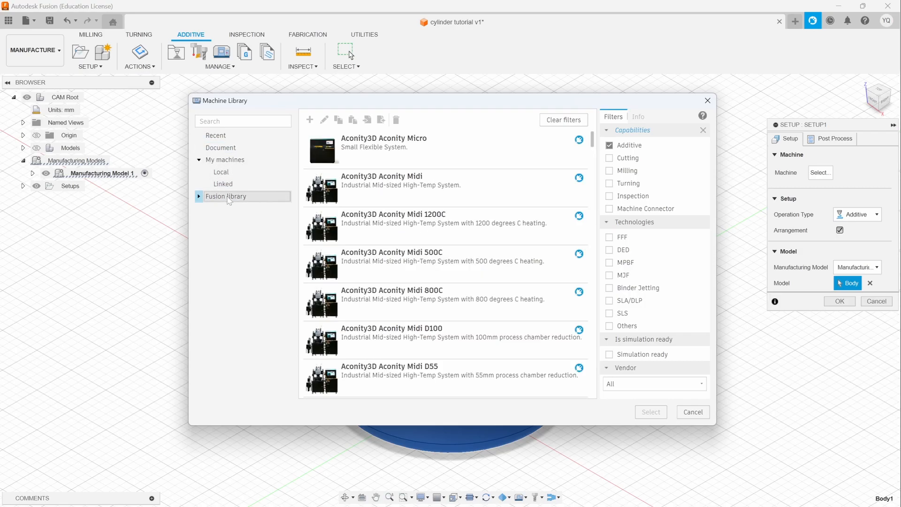
left_click(254, 121)
type("creality")
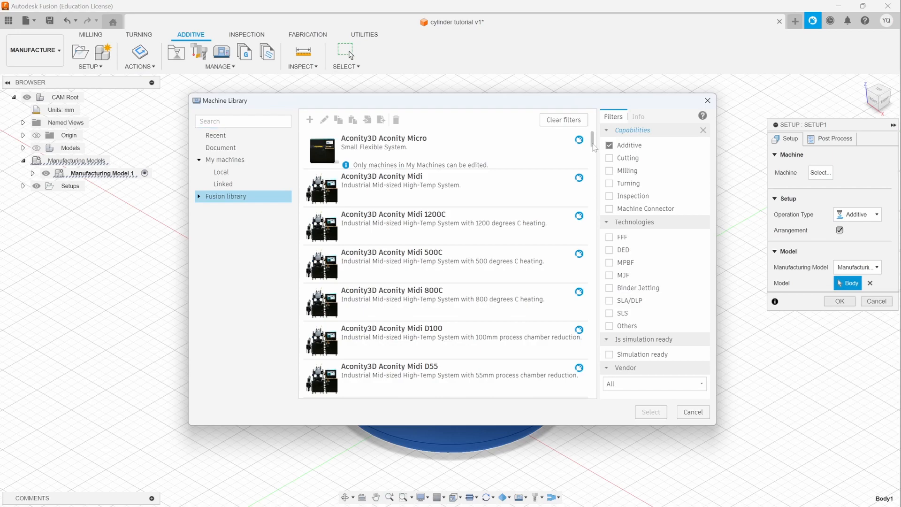
left_click_drag(595, 146, 540, 240)
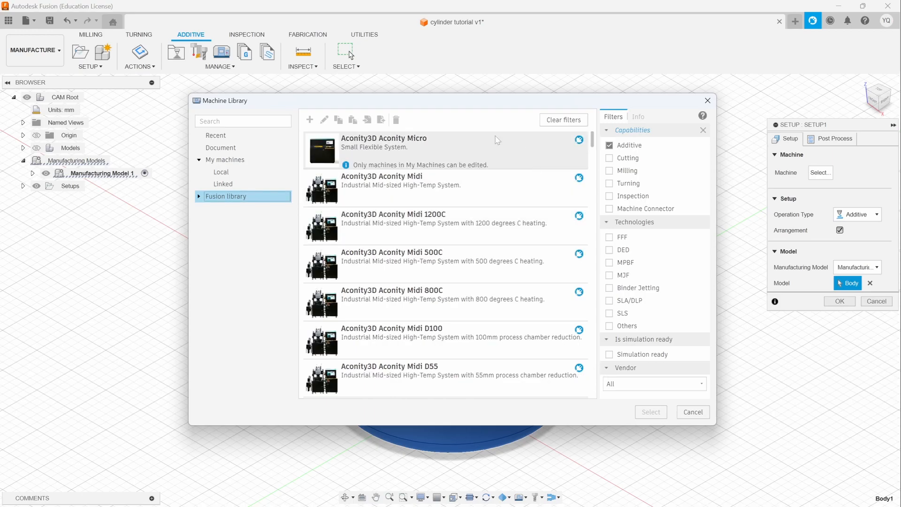
left_click(235, 121)
type("biqu")
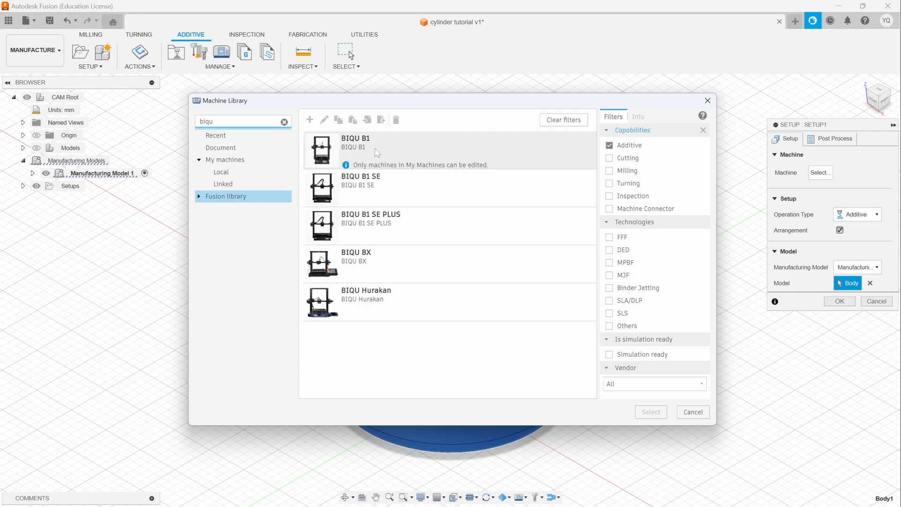
left_click(341, 140)
left_click(650, 411)
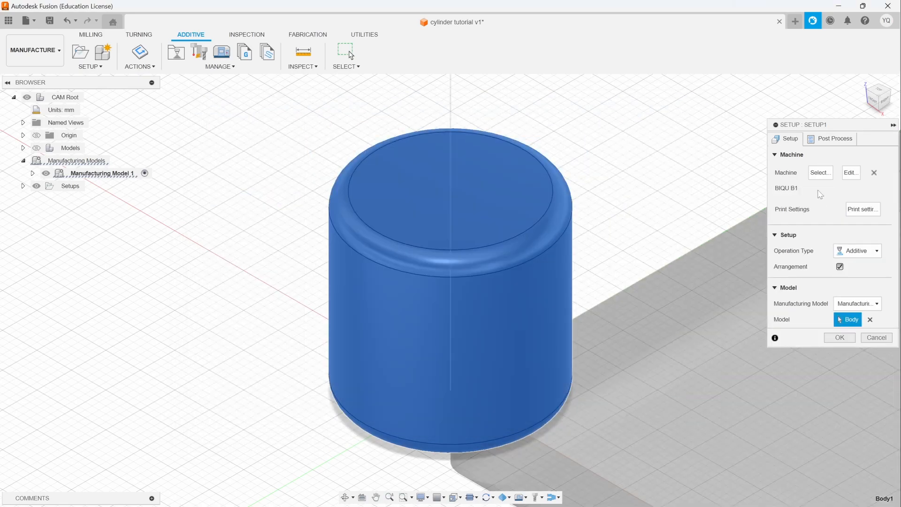
- Examine the printer's build plate and build volume and where the cylinder sits relative to them
middle_click_drag(716, 397, 489, 303)
scroll(498, 308, "up", 4)
scroll(498, 308, "down", 2)
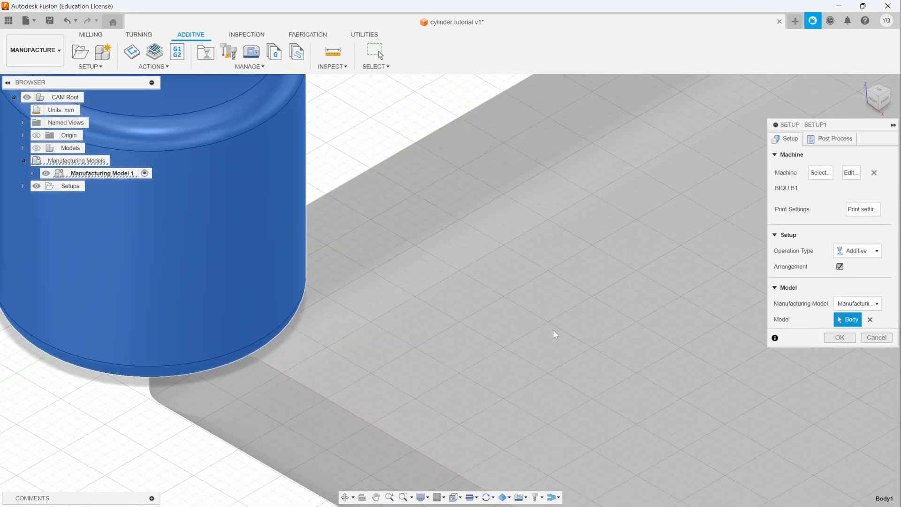
scroll(554, 330, "down", 3)
scroll(563, 334, "down", 5)
middle_click_drag(699, 362, 445, 305)
scroll(516, 322, "down", 4)
middle_click_drag(654, 347, 493, 350)
scroll(494, 350, "down", 5)
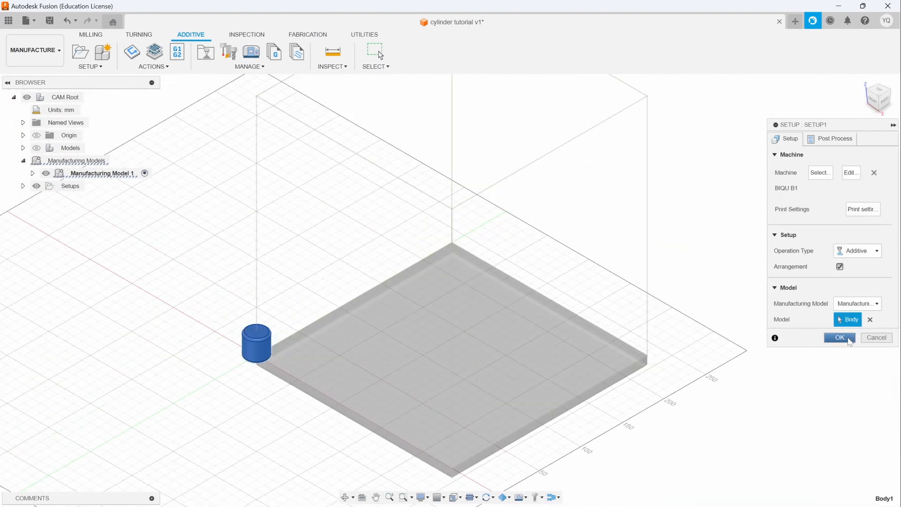
- Assign the PLA (Bowden Tube) print setting from the Fusion library to the setup
left_click(863, 209)
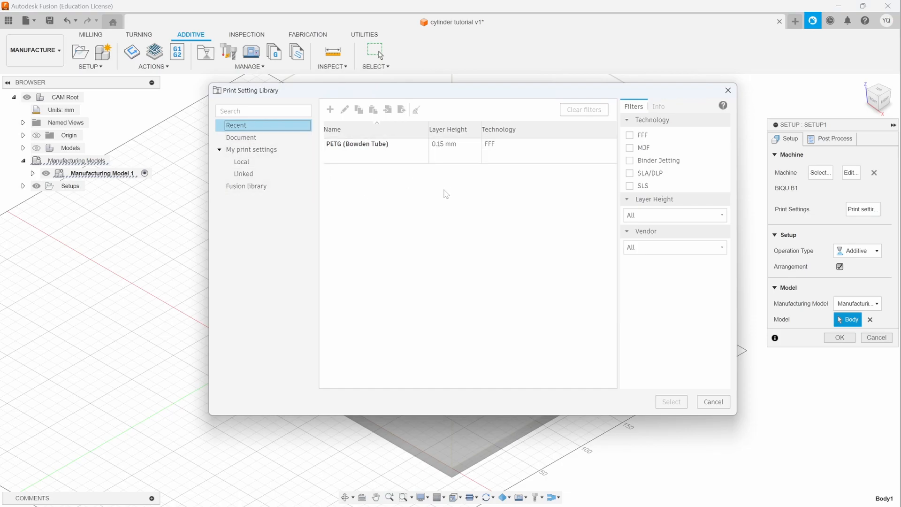
left_click(251, 187)
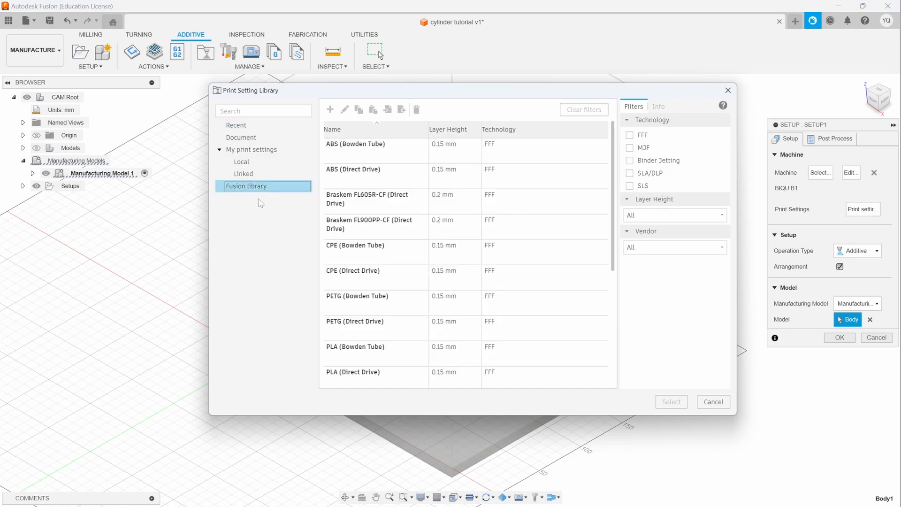
scroll(371, 281, "down", 2)
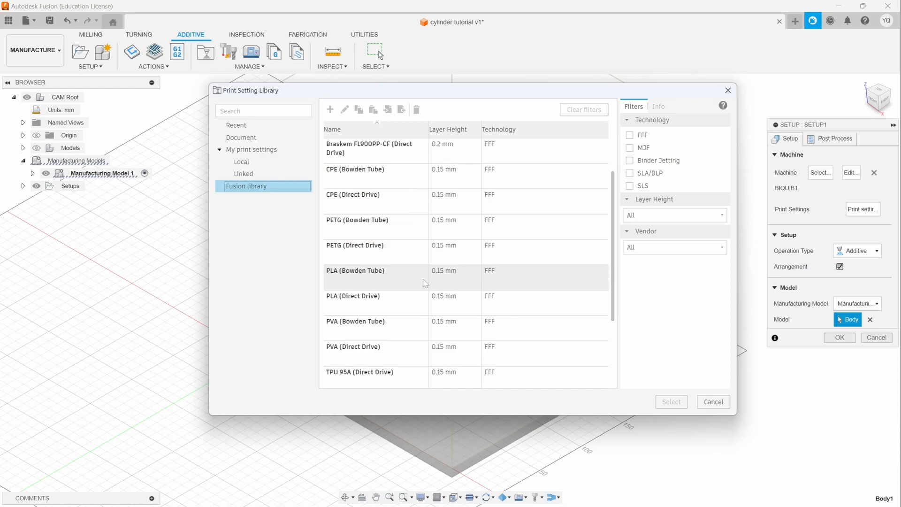
left_click(371, 276)
left_click(675, 403)
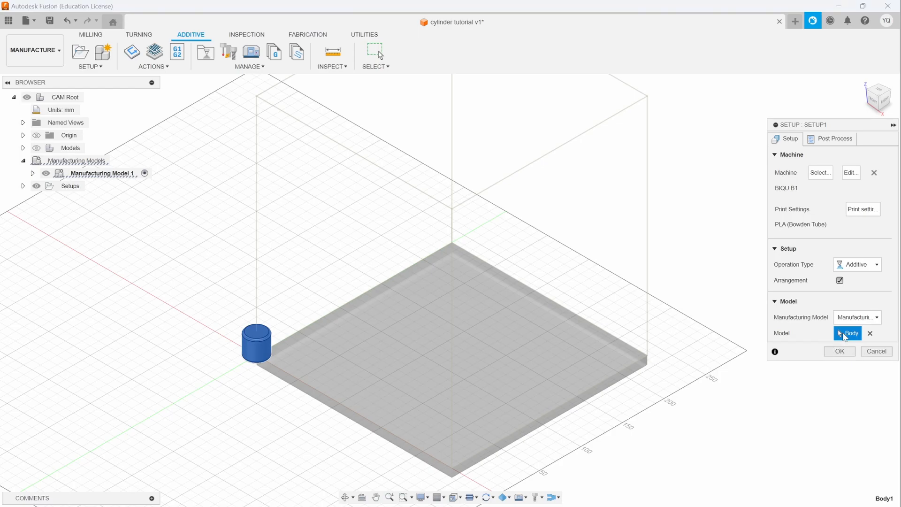
- Select the cylinder body as the setup's model and complete the additive setup
left_click(260, 350)
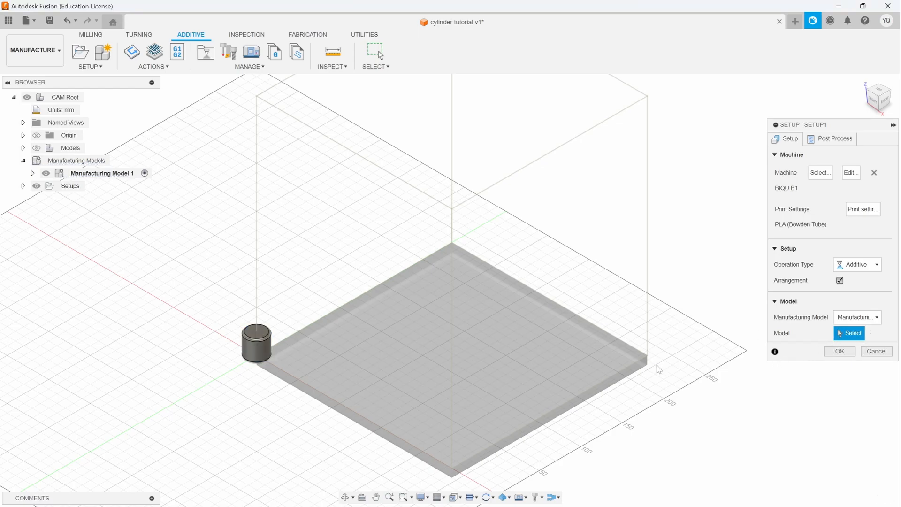
key("Return")
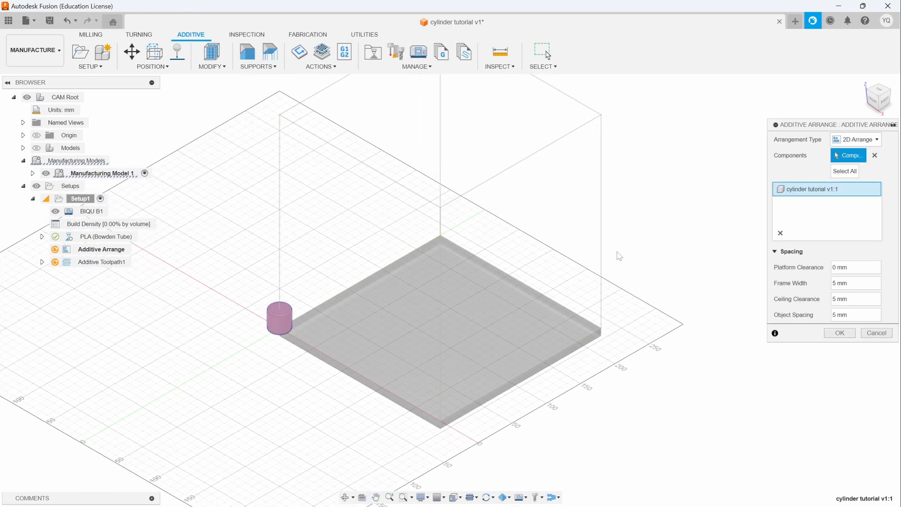
- Accept the 2D arrangement of the cylinder on the build plate and raise the component 40 mm in Z
left_click(133, 53)
left_click_drag(300, 329, 472, 299)
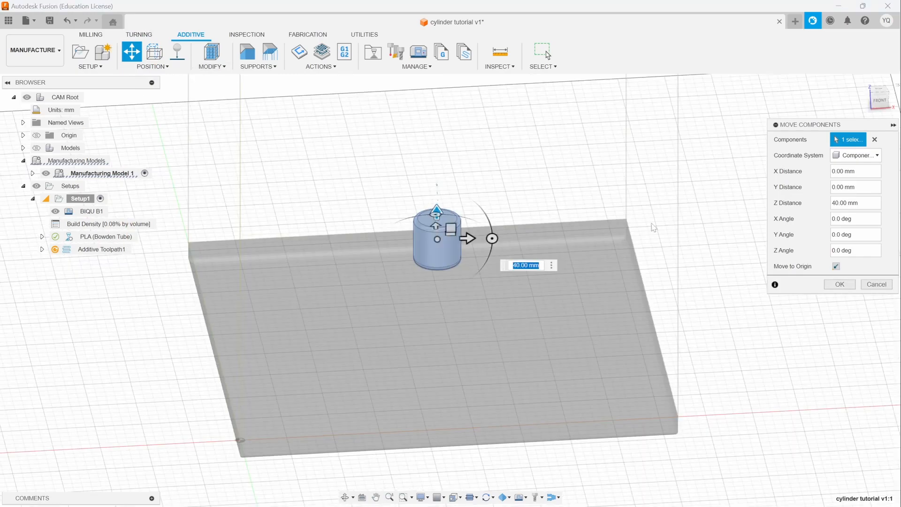
left_click(840, 284)
- Place the cylinder component on the platform with 0 mm platform clearance
left_click(182, 52)
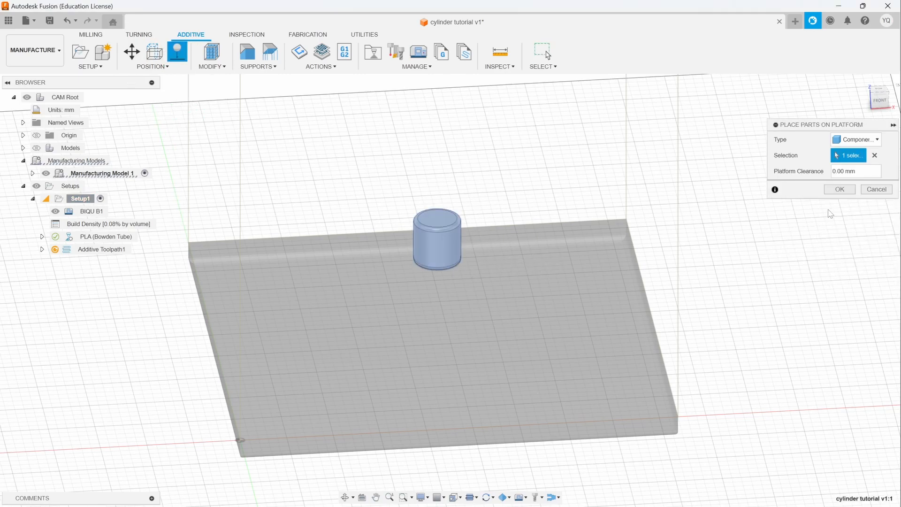
left_click(839, 189)
middle_click_drag(789, 194, 463, 321, "shift")
middle_click_drag(404, 313, 469, 322, "shift")
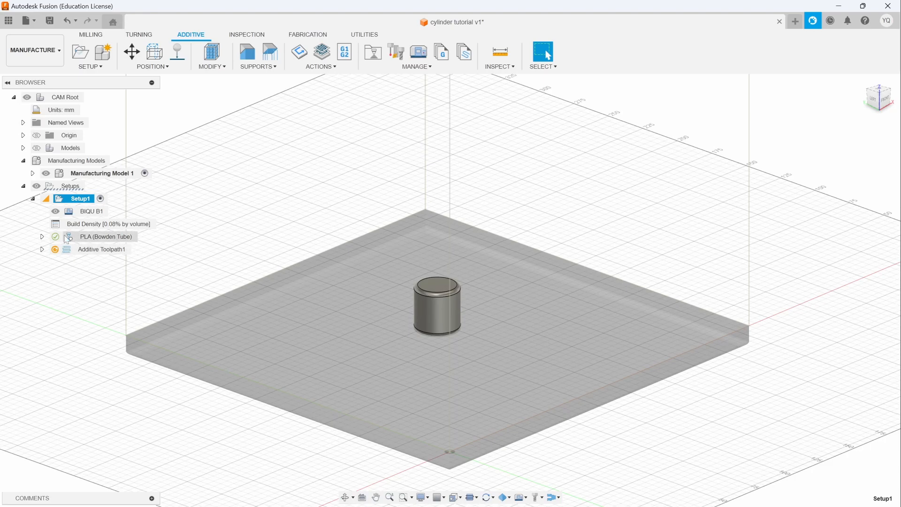
- Open the PLA (Bowden Tube) print setting for editing and examine the print bed temperature in its general settings
left_click(99, 244)
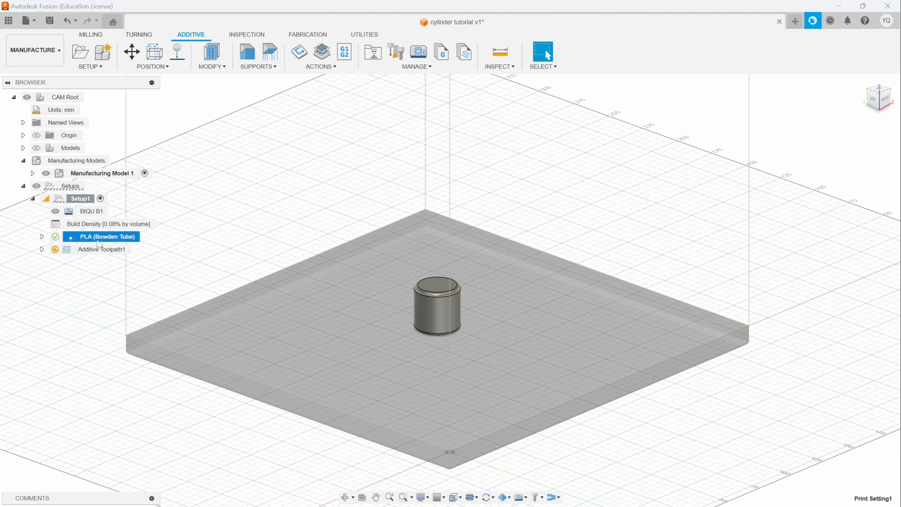
double_click(99, 244)
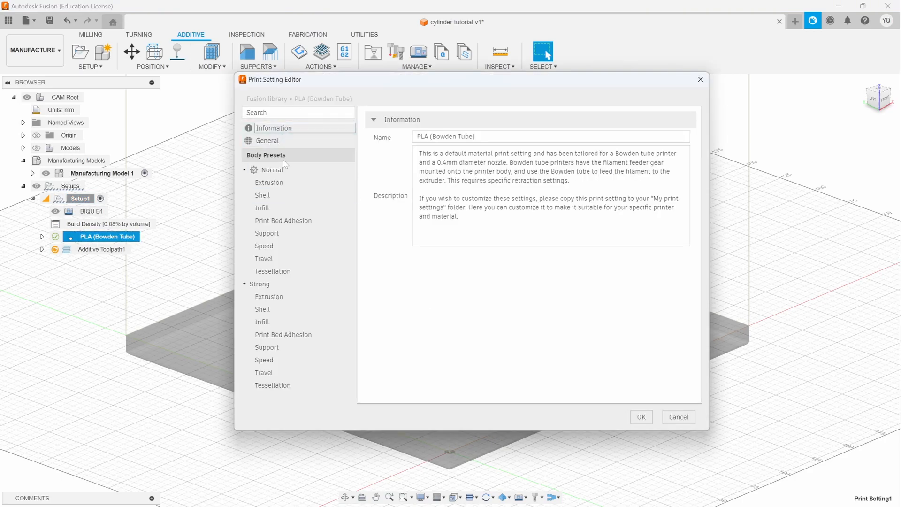
left_click(267, 141)
left_click(486, 137)
mouse_move(599, 232)
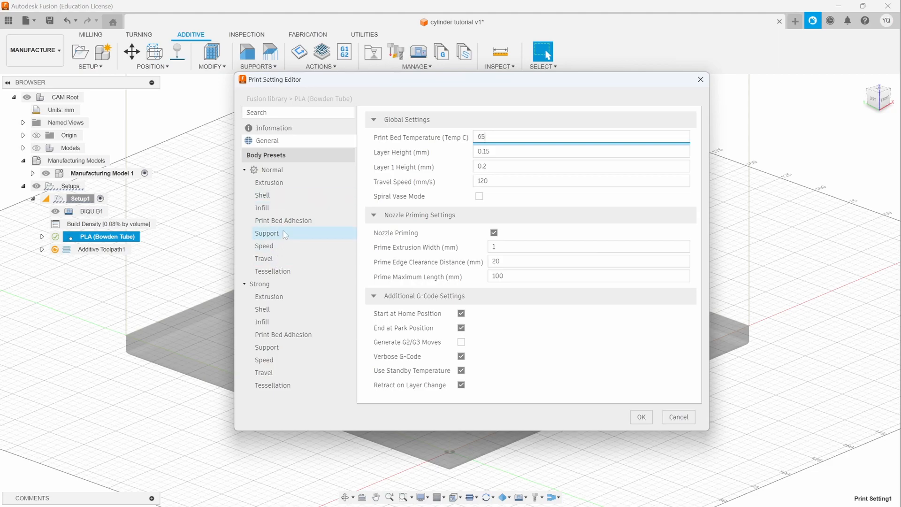
- Examine the Extruder 1 temperature in the Normal preset's extrusion settings and accept the print setting
left_click(289, 186)
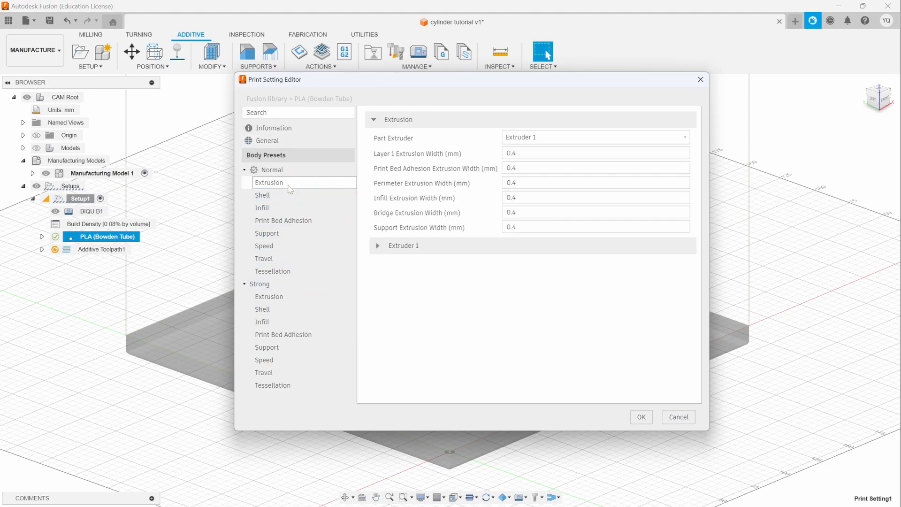
left_click(379, 245)
left_click(530, 278)
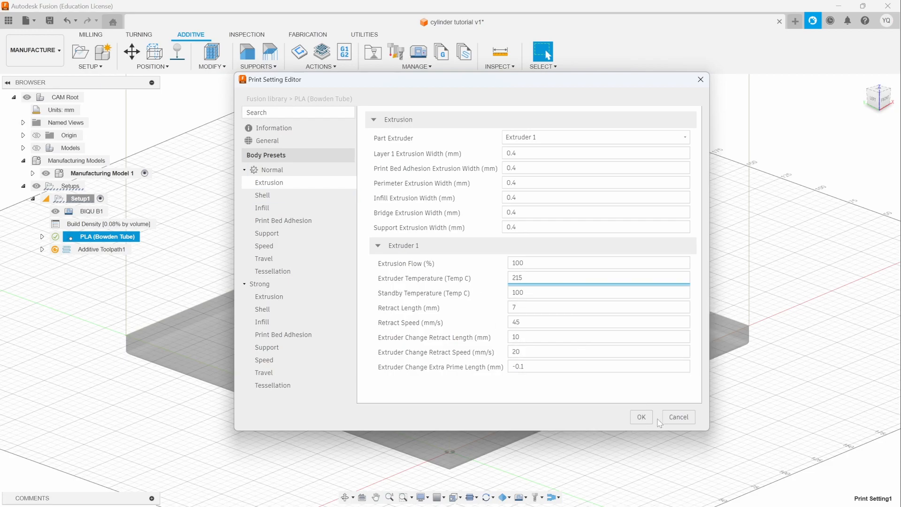
left_click(641, 417)
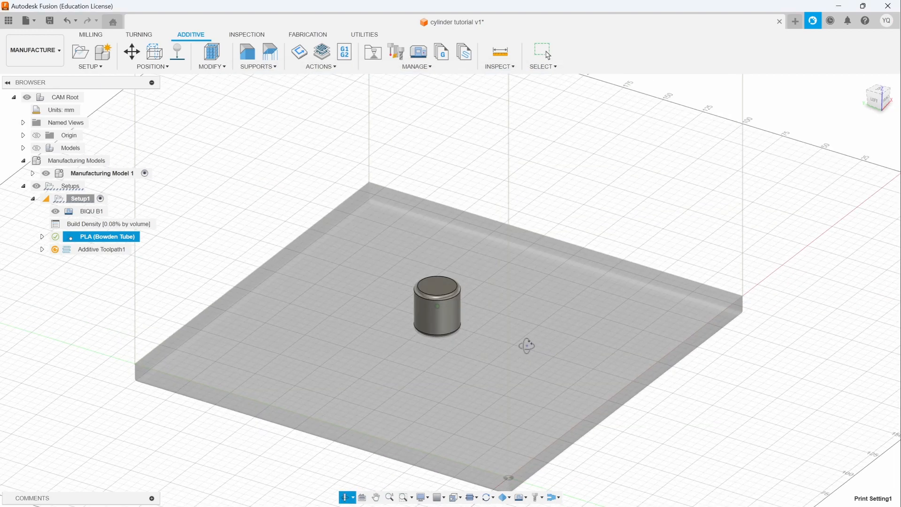
- Generate the additive toolpath and play its layer-by-layer simulation for the full model
middle_click_drag(512, 351, 490, 356, "shift")
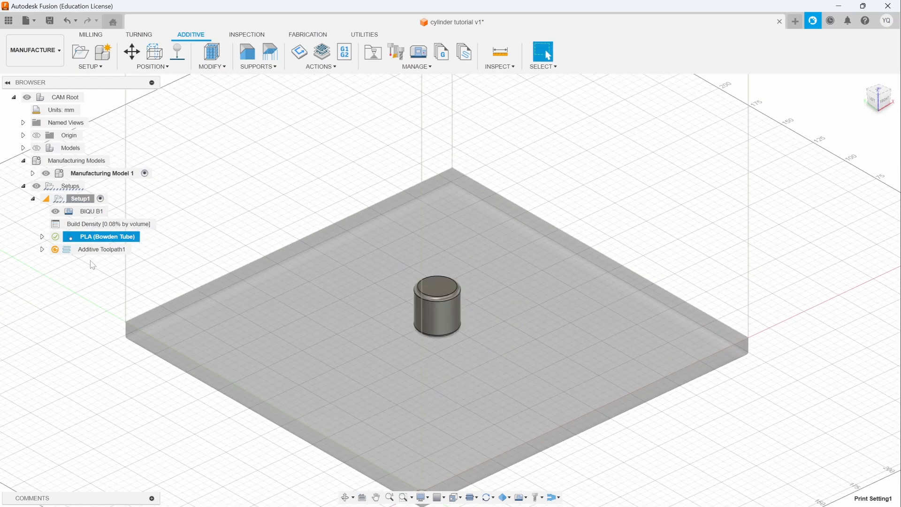
middle_click_drag(474, 358, 489, 345, "shift")
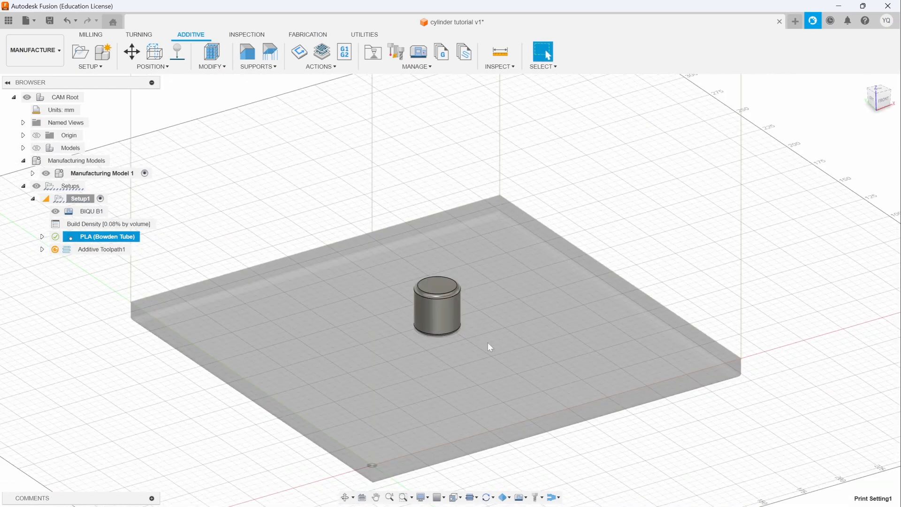
double_click(80, 250)
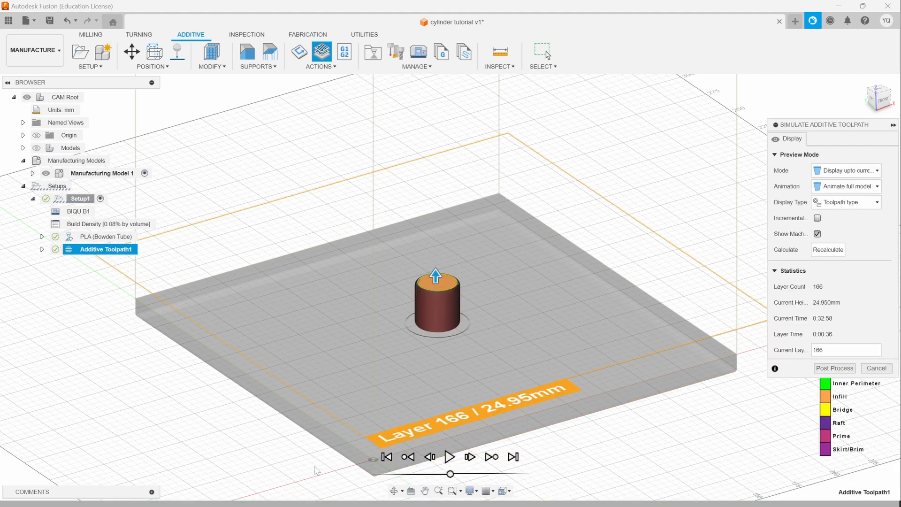
left_click_drag(143, 503, 649, 503)
left_click(450, 457)
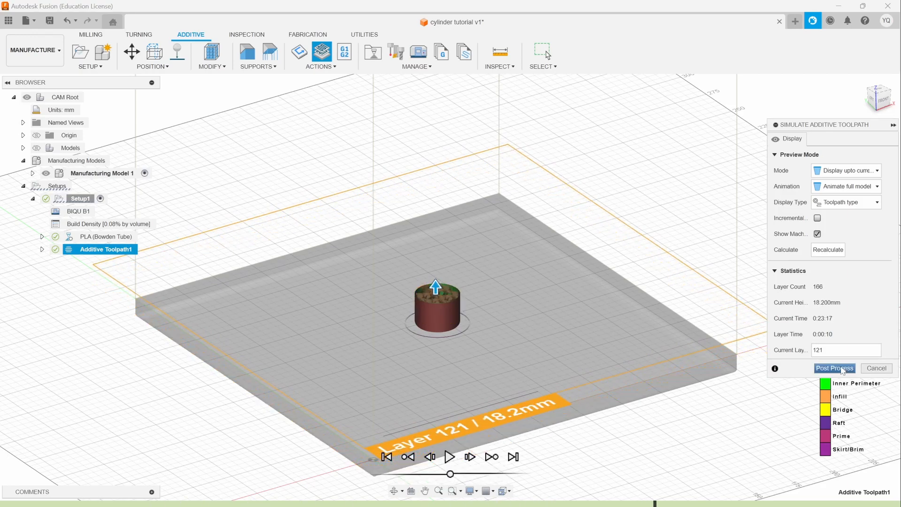
- Post-process the toolpath as an NC program named "cylinder demo", overwriting the existing G-code file
left_click(827, 369)
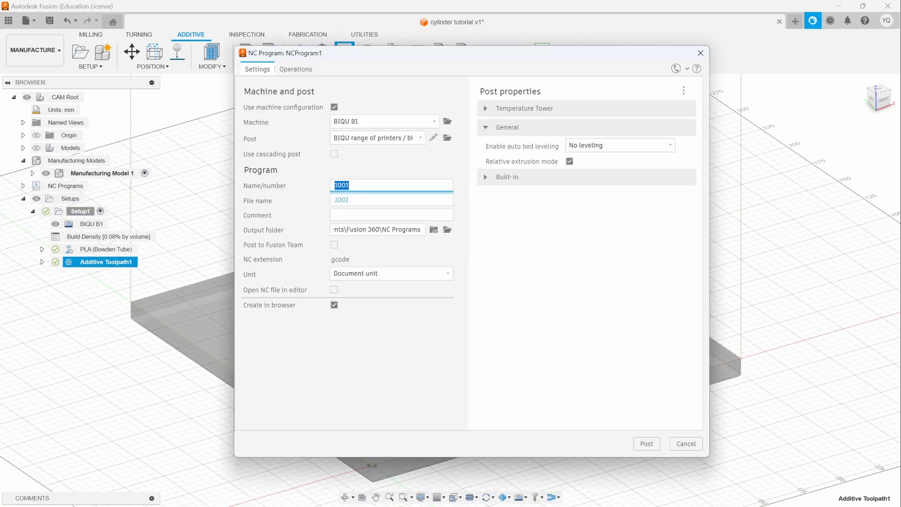
key("ctrl+a")
key("BackSpace")
type("cylinder demo")
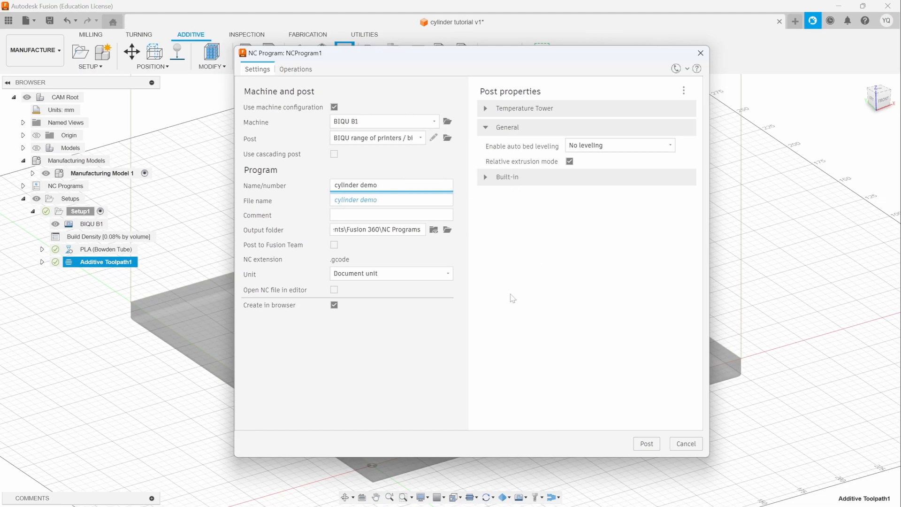
left_click(378, 243)
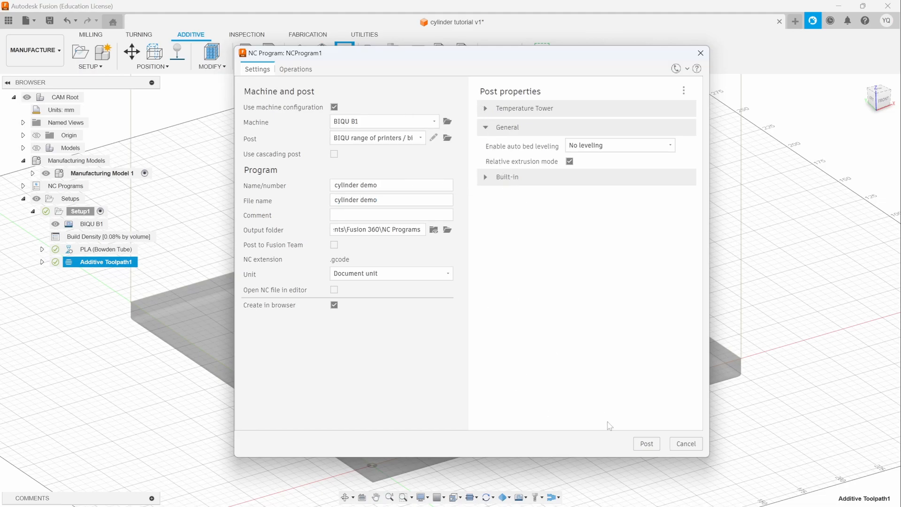
left_click(639, 443)
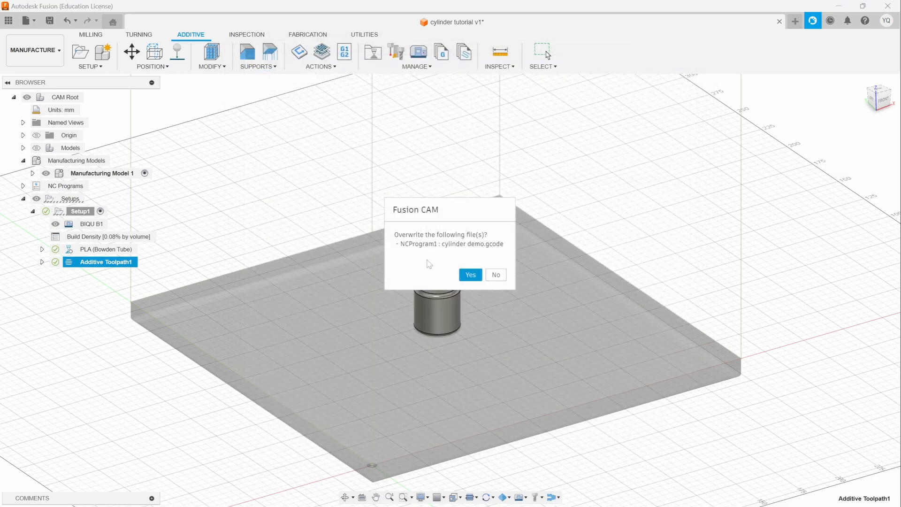
left_click(471, 275)
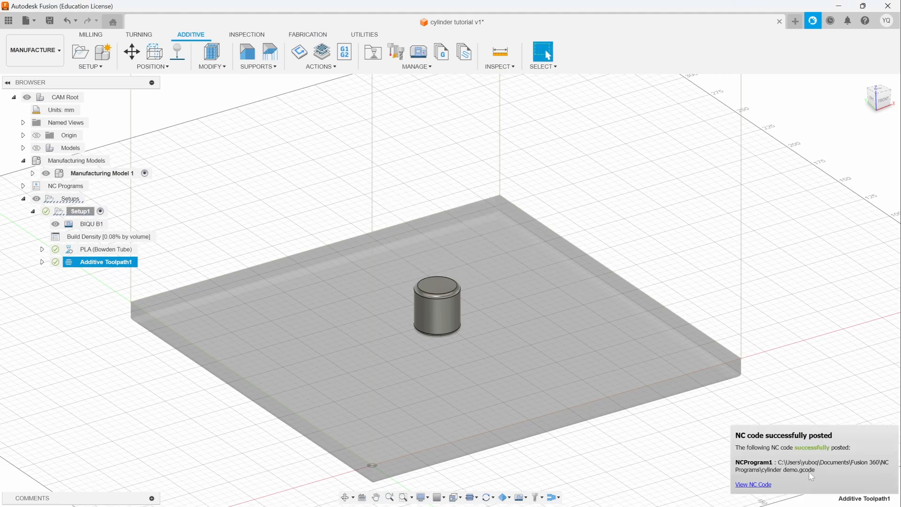
- Open cylinder demo.gcode from the NC Programs folder in Notepad and check the selected printer in its header
left_click(828, 477)
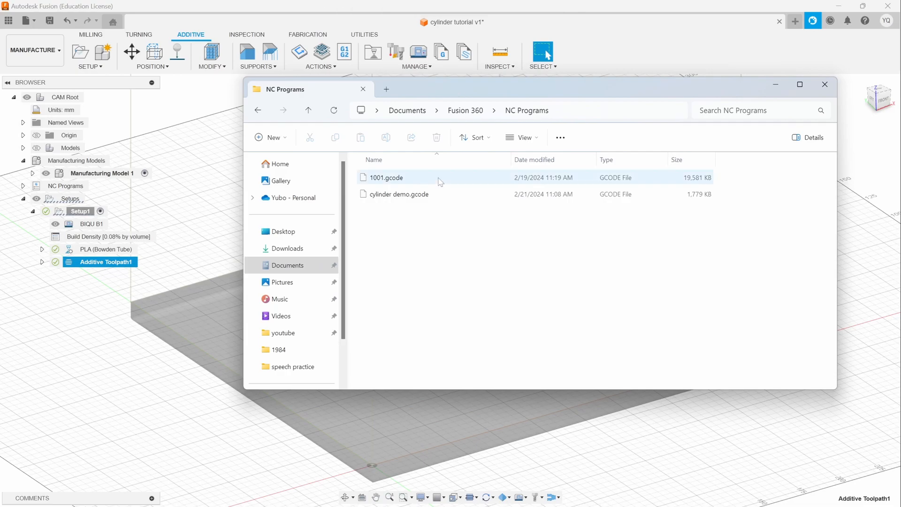
right_click(393, 199)
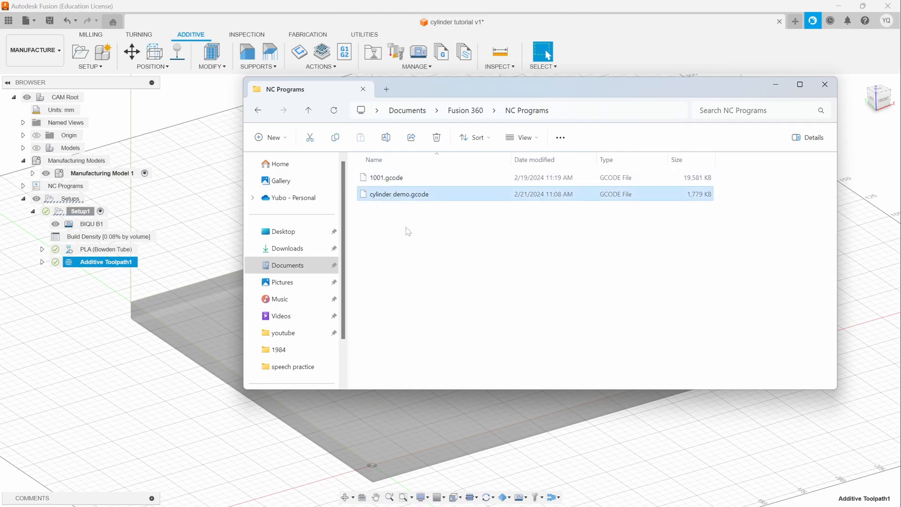
left_click(432, 228)
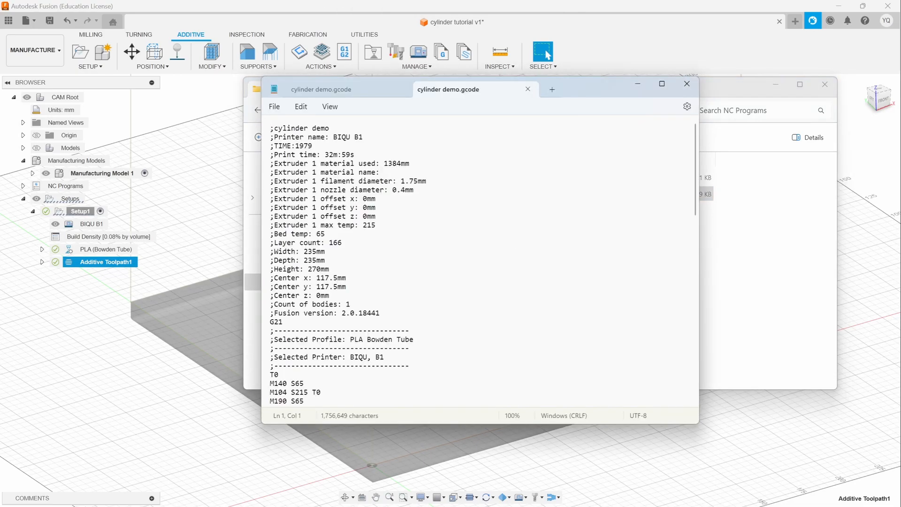
left_click_drag(385, 357, 350, 357)
left_click(385, 357)
scroll(469, 361, "down", 4)
scroll(461, 362, "down", 1)
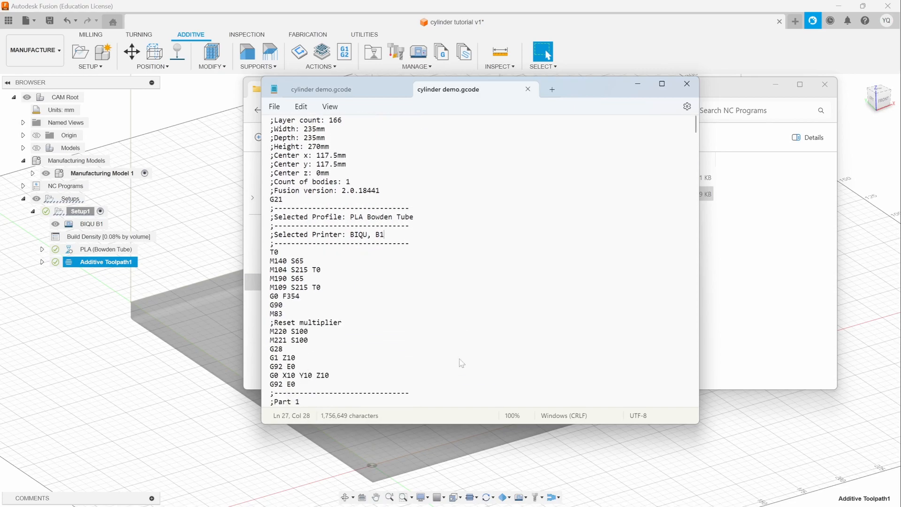
- Find the temperature values 215 and 65 in the G-code
key("ctrl+f")
type("215")
key("Escape")
key("ctrl+f")
type("65")
key("Escape")
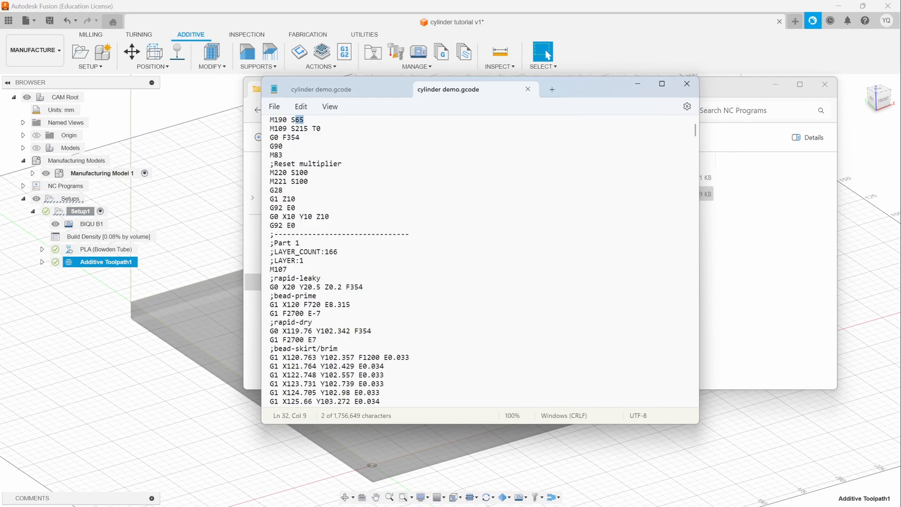
- Examine the M190 and M104 temperature commands and the G-code header, and close the file
scroll(305, 197, "up", 6)
left_click_drag(305, 278, 276, 278)
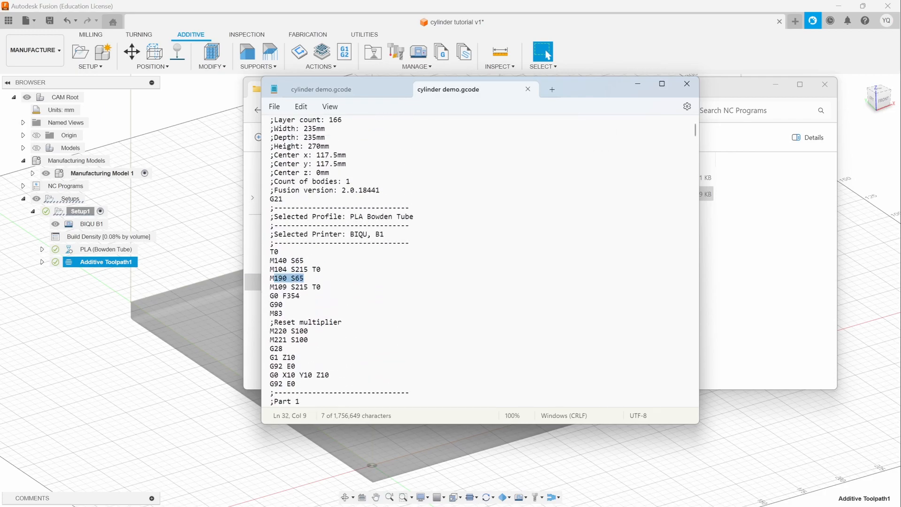
left_click(322, 269)
key("Down")
scroll(563, 188, "up", 5)
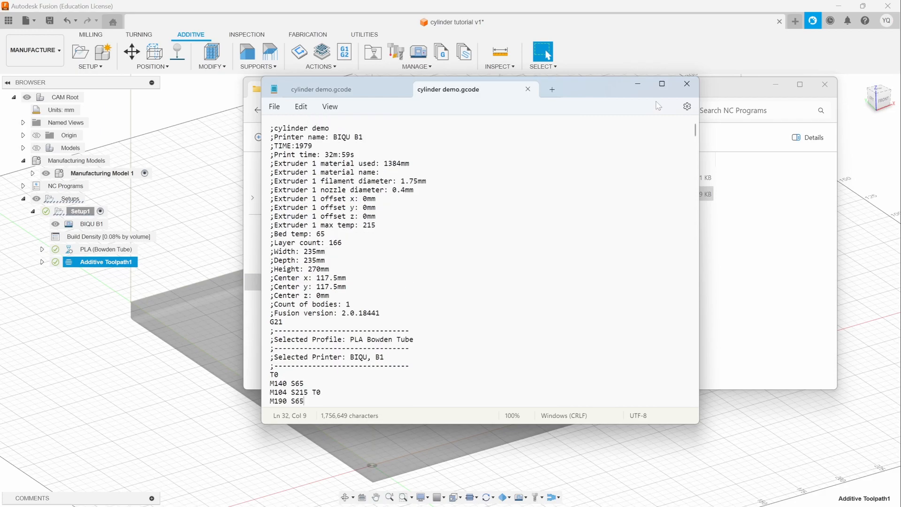
left_click(690, 82)
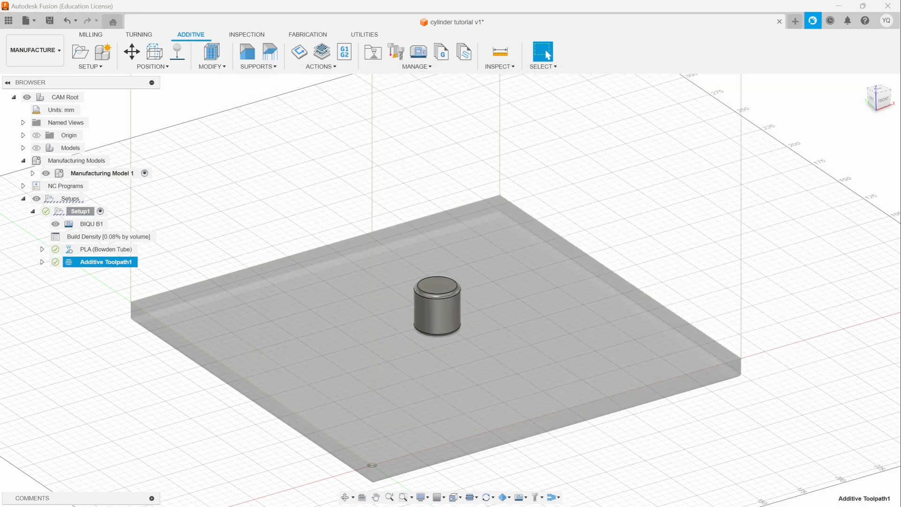
left_click_drag(900, 145, 718, 123)
scroll(626, 311, "down", 2)
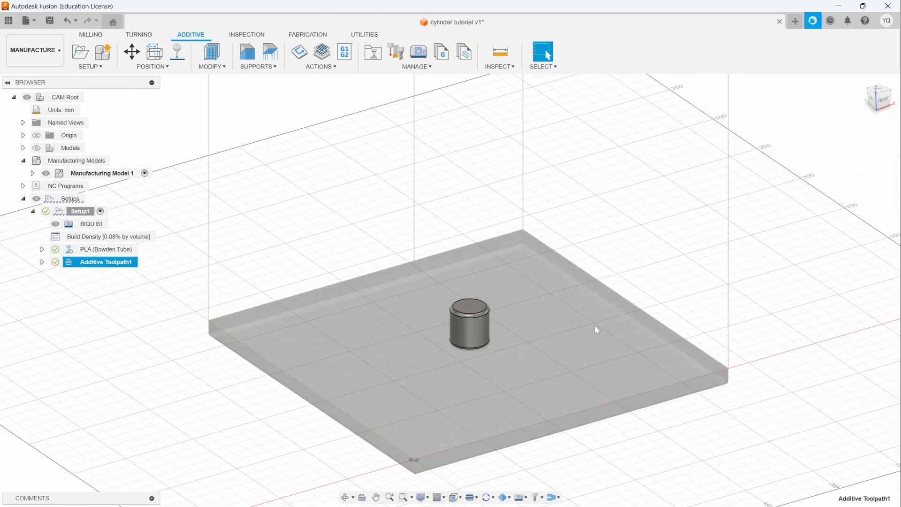